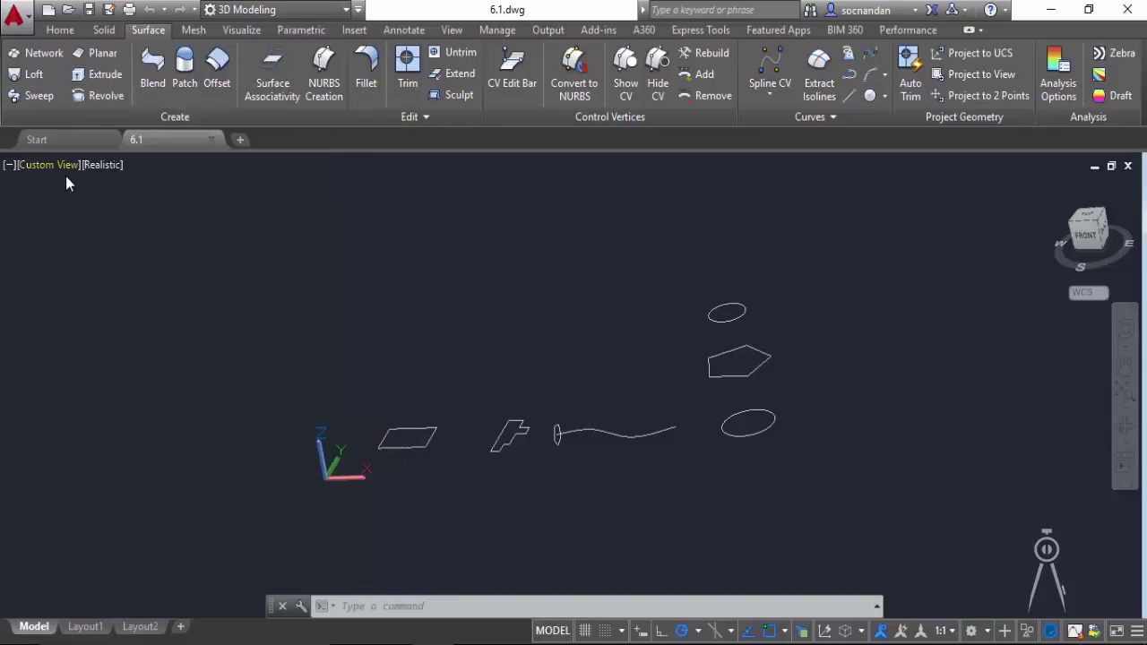
# Extrude the closed rectangle profile upward as an open-ended surface
pyautogui.click(105, 76)
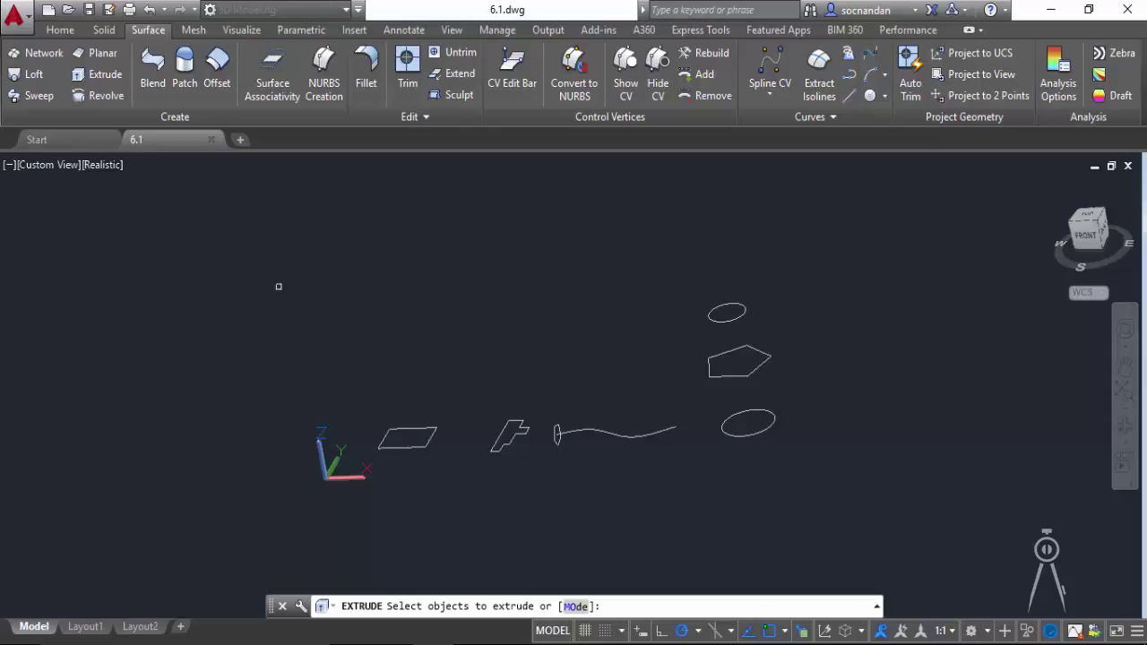
pyautogui.scroll(5, 404, 429)
pyautogui.scroll(2, 409, 578)
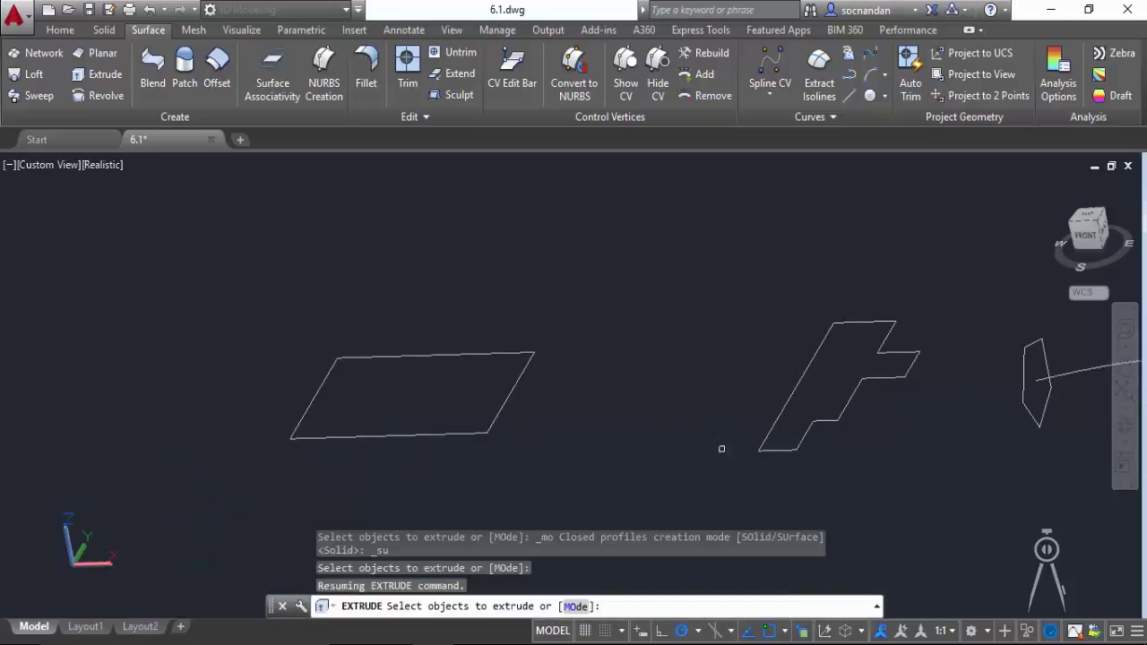
pyautogui.click(1127, 468)
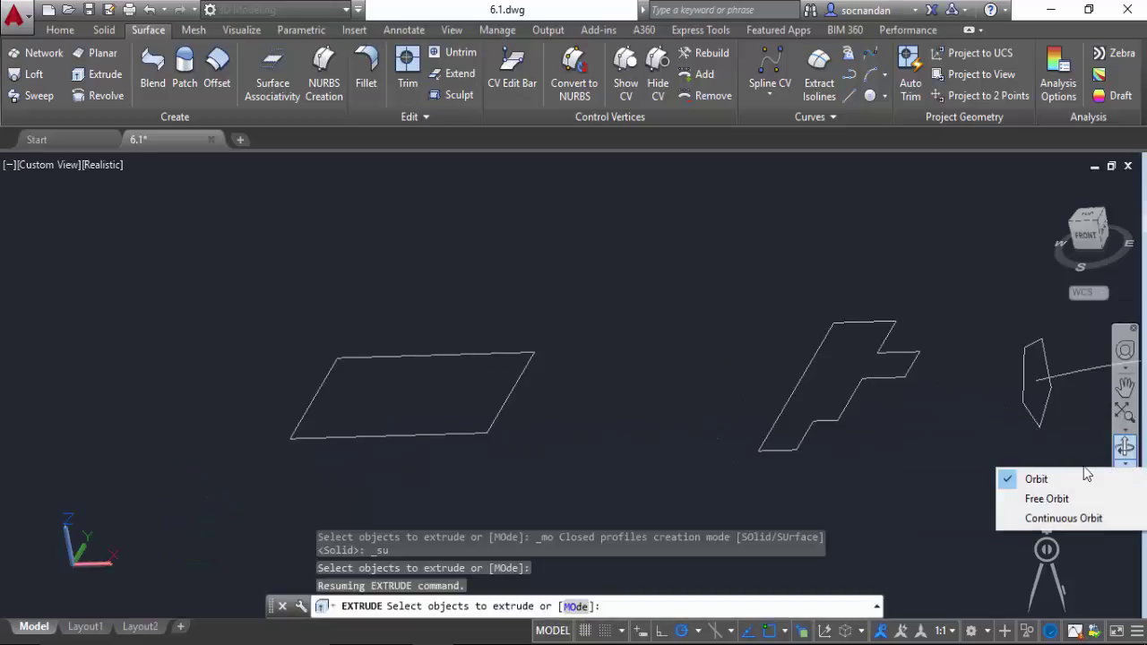
pyautogui.click(1030, 497)
pyautogui.moveTo(570, 292); pyautogui.dragTo(565, 331)
pyautogui.rightClick(576, 269)
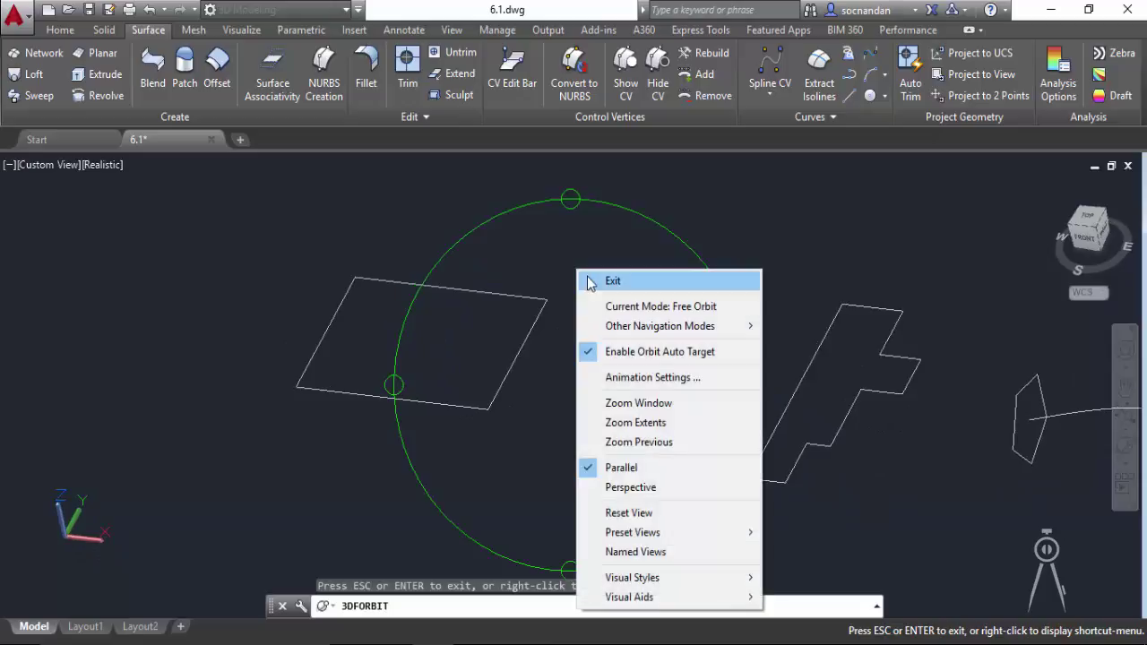
pyautogui.click(590, 282)
pyautogui.click(513, 295)
pyautogui.rightClick(512, 295)
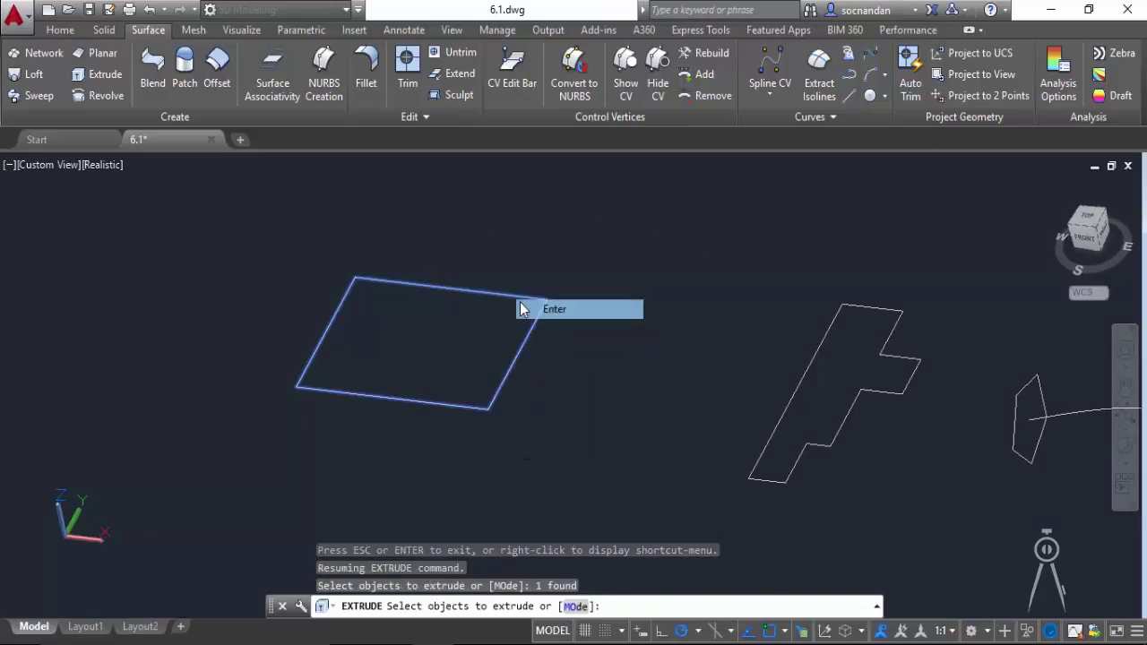
pyautogui.click(550, 307)
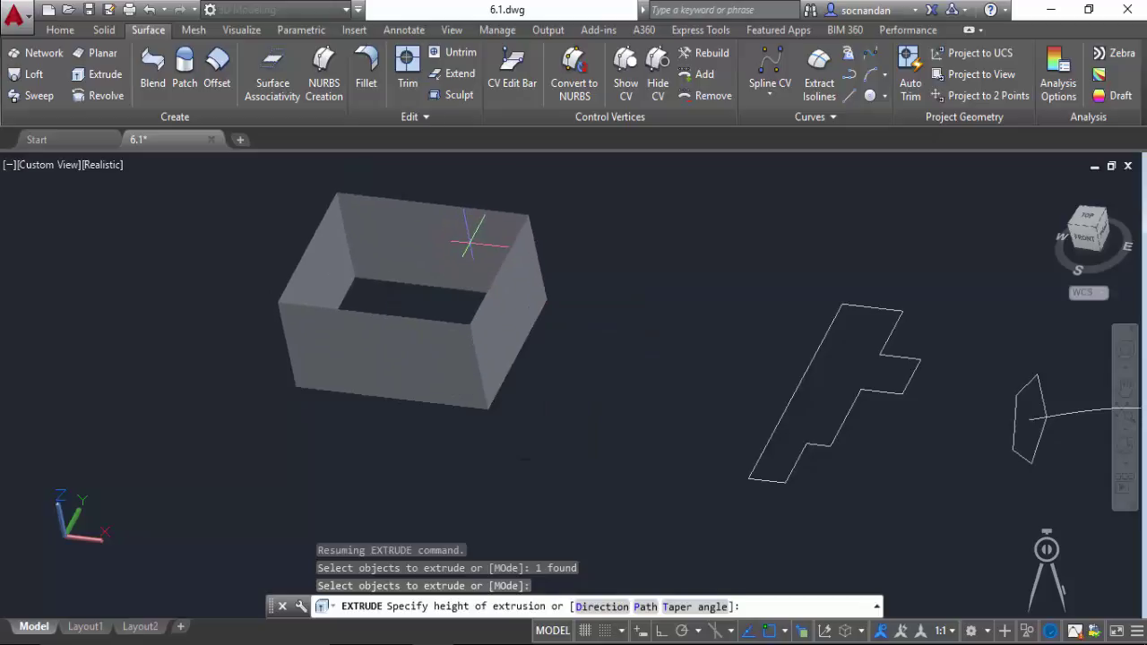
pyautogui.click(468, 238)
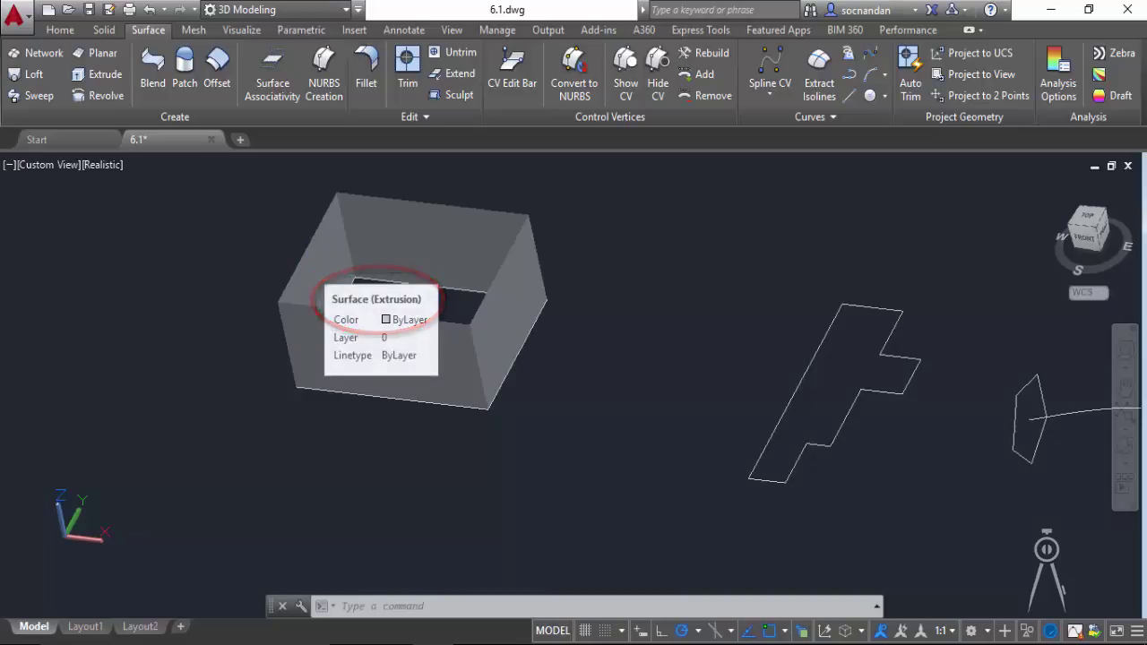
# Stretch the extruded surface's upper edge outward by about 0.21 to flare its walls, and increase its height
pyautogui.click(309, 267)
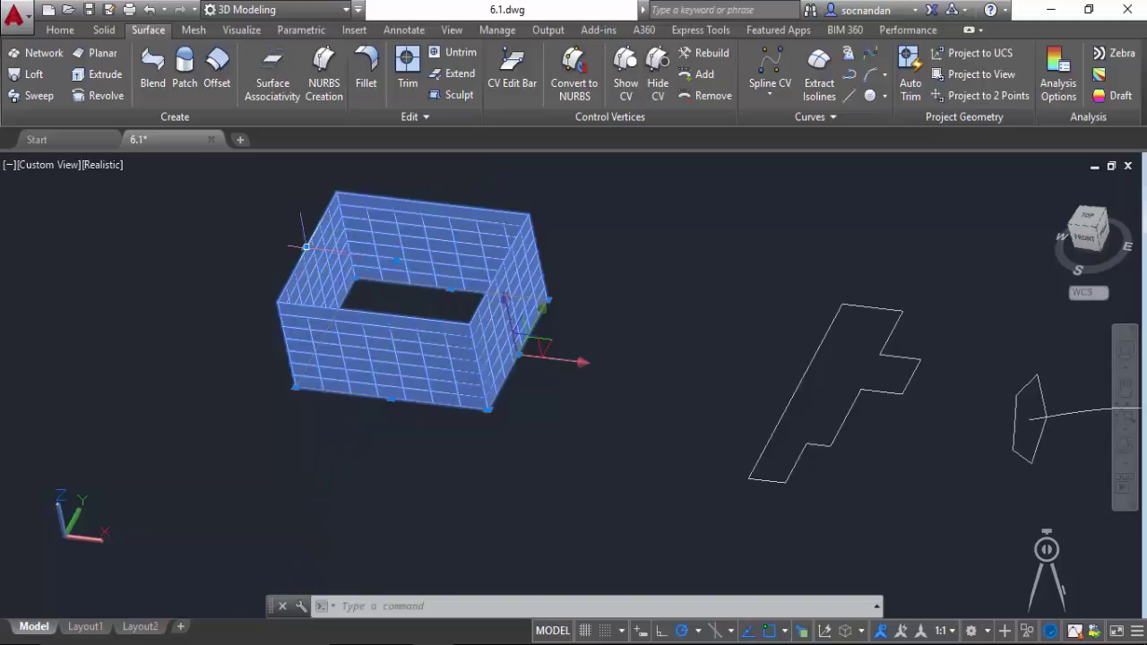
pyautogui.click(305, 246)
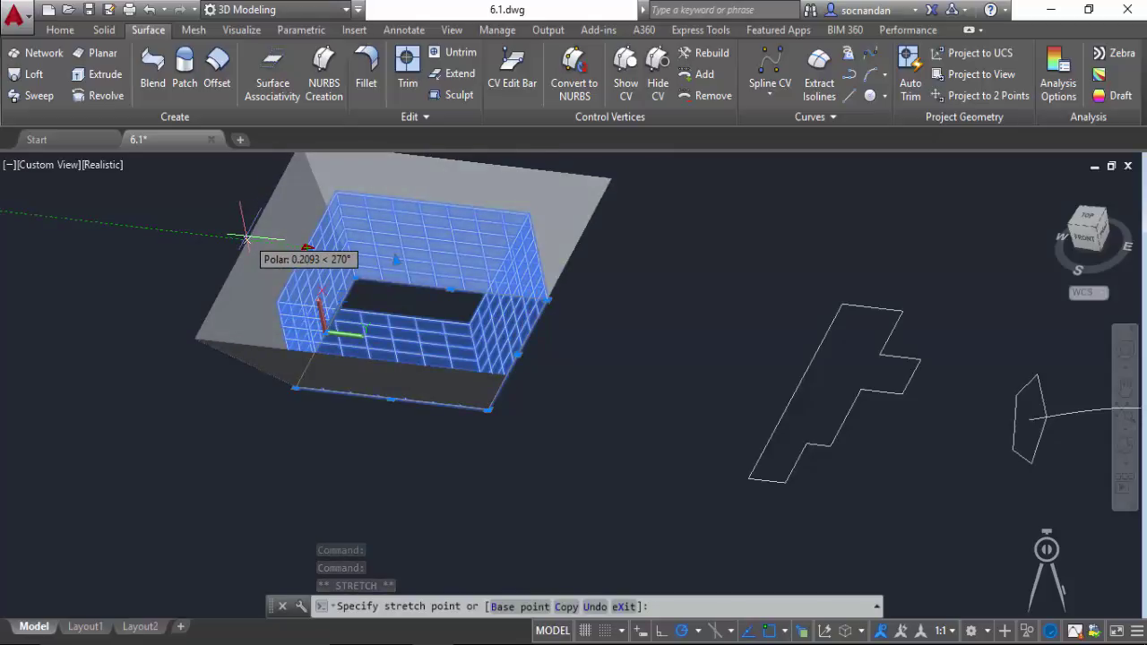
pyautogui.click(245, 239)
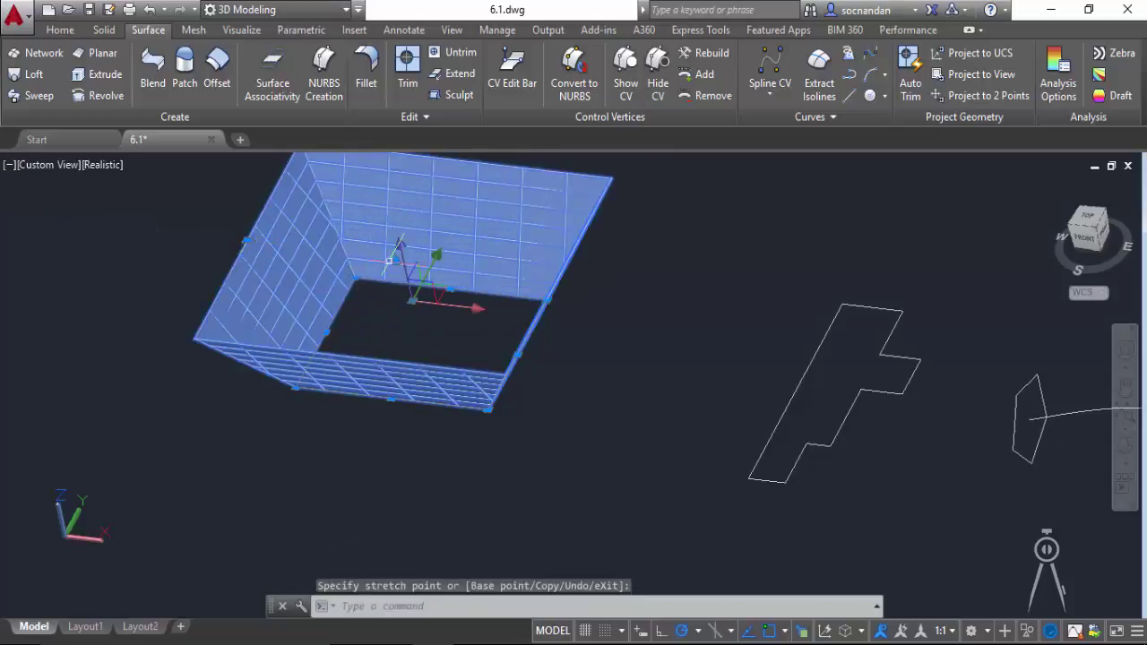
pyautogui.click(396, 259)
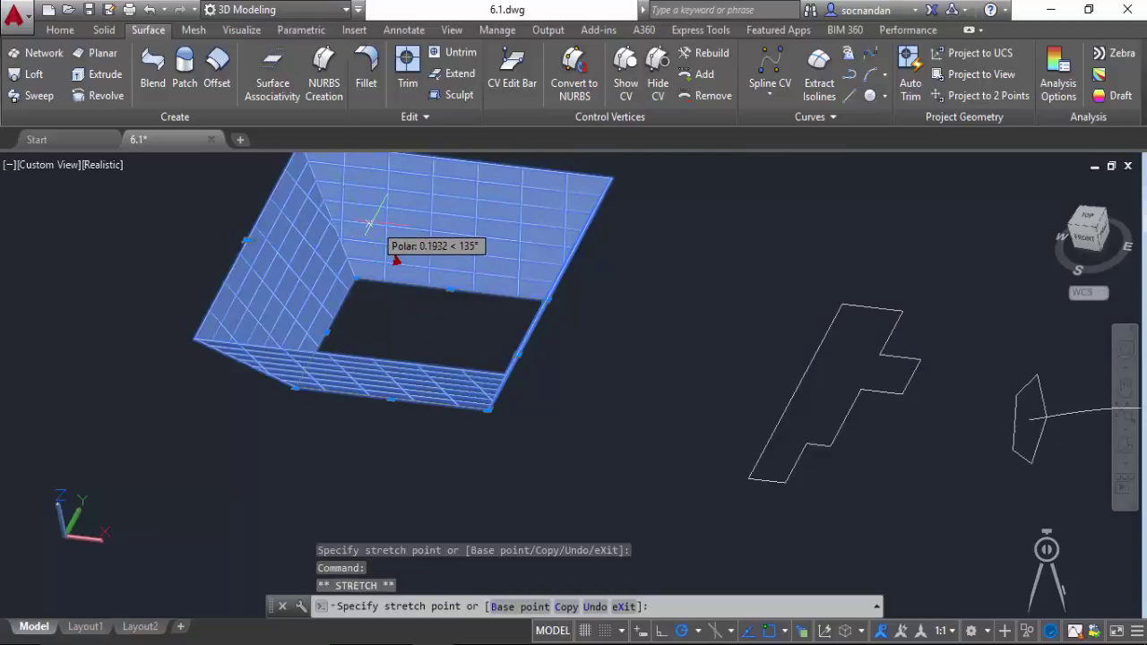
pyautogui.click(383, 233)
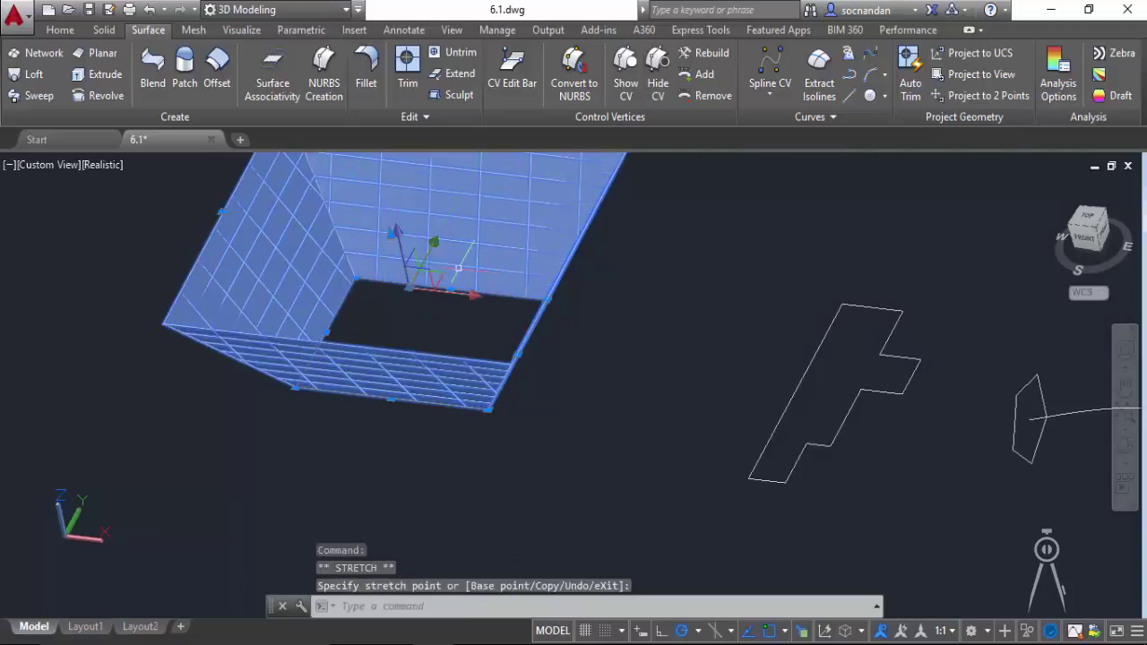
pyautogui.click(487, 409)
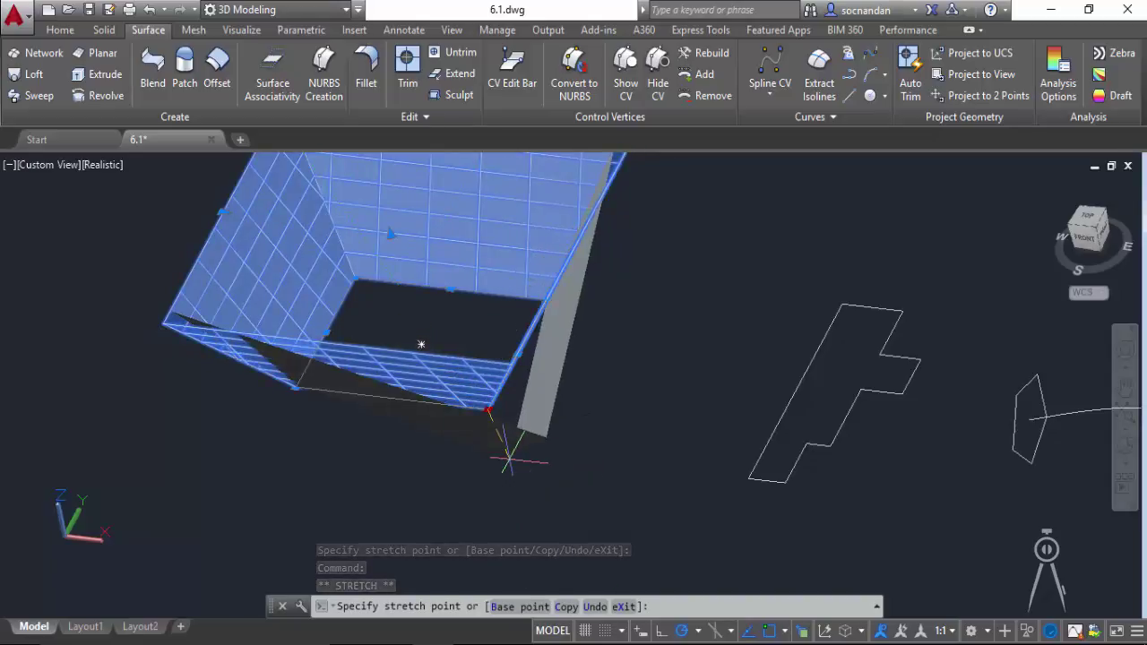
pyautogui.press('Escape')
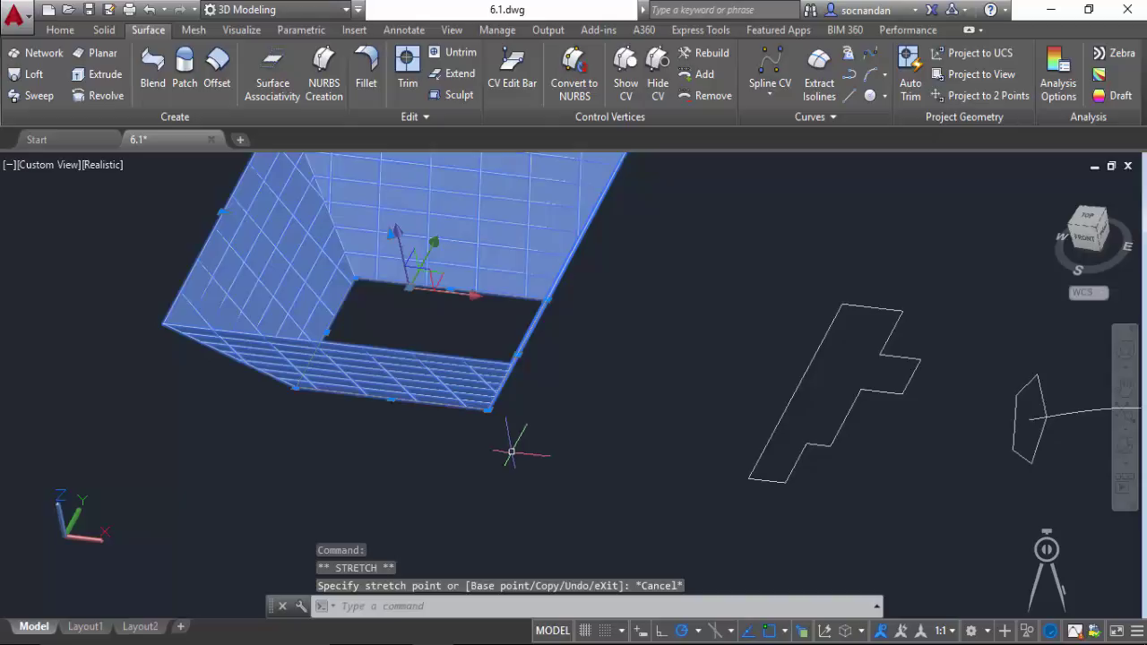
pyautogui.scroll(-2, 538, 402)
pyautogui.moveTo(552, 395)
pyautogui.mouseDown(button='middle')
pyautogui.moveTo(502, 427)
pyautogui.moveTo(389, 403)
pyautogui.mouseUp(button='middle')
pyautogui.press('Escape')
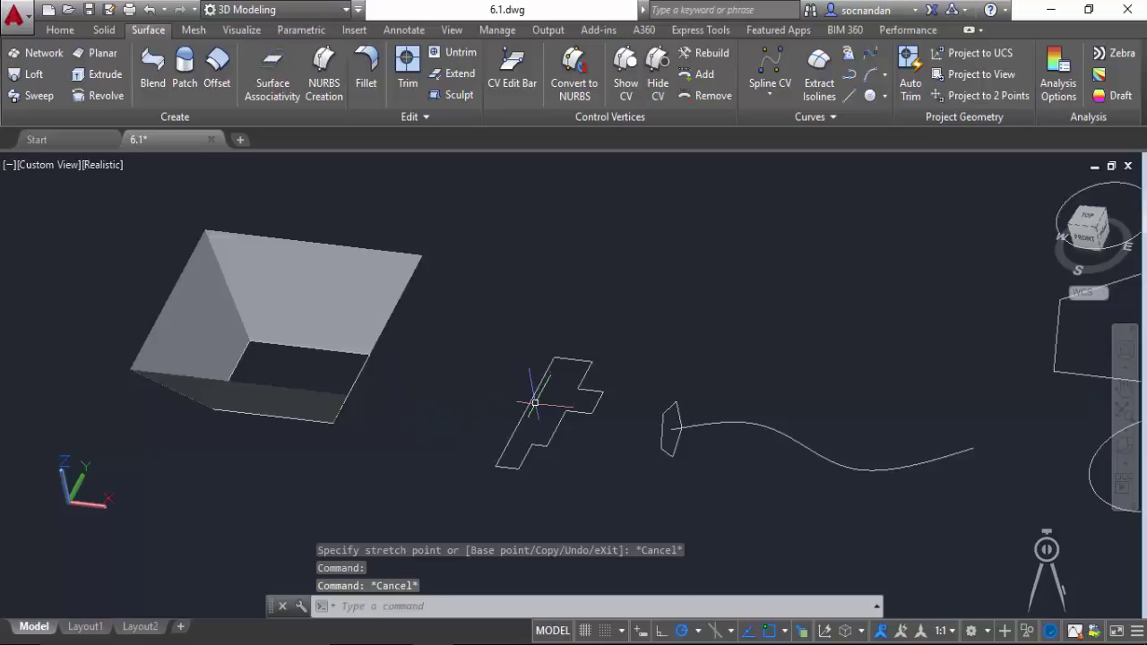
# Revolve the stepped profile as a surface through 270 degrees about its long straight edge
pyautogui.click(90, 97)
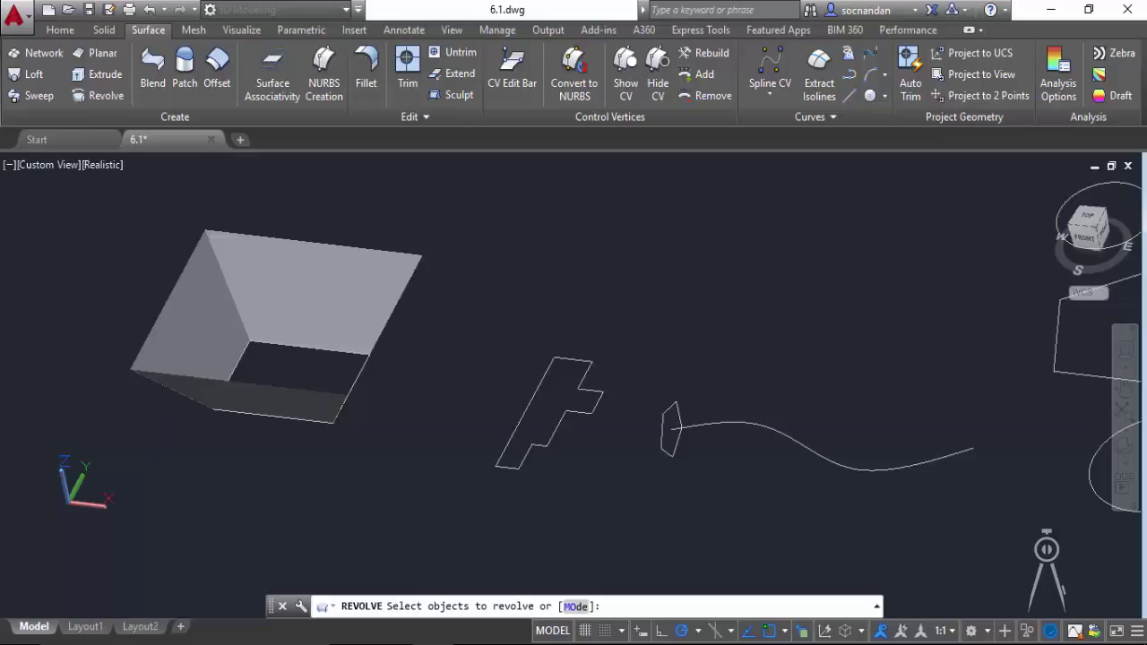
pyautogui.click(581, 361)
pyautogui.press('Return')
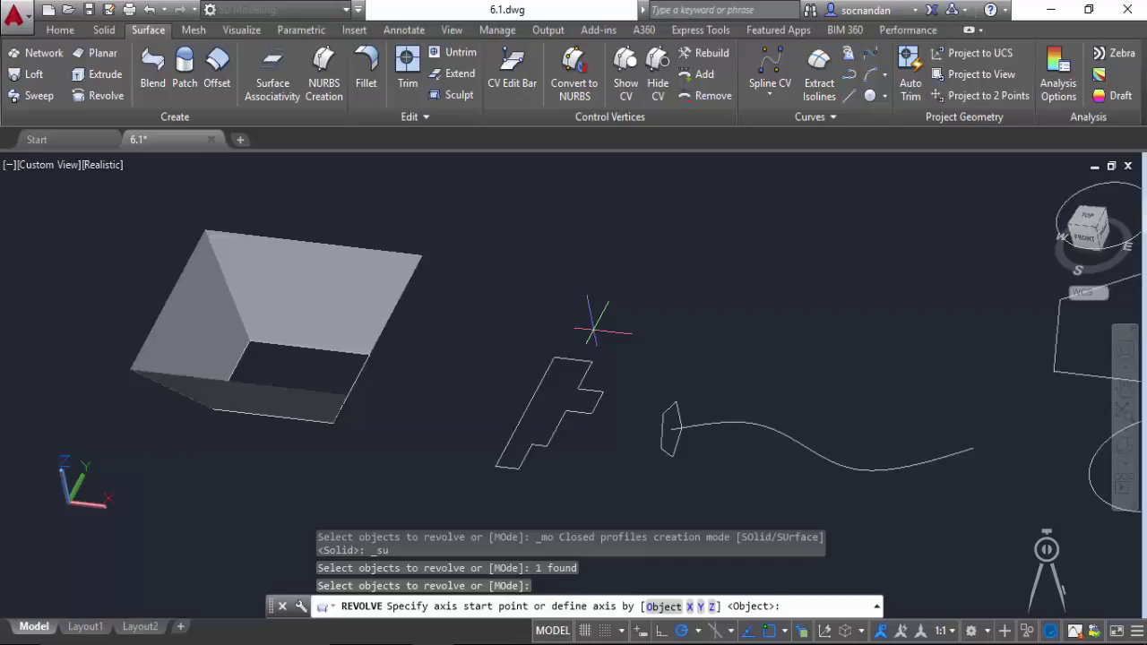
pyautogui.click(553, 357)
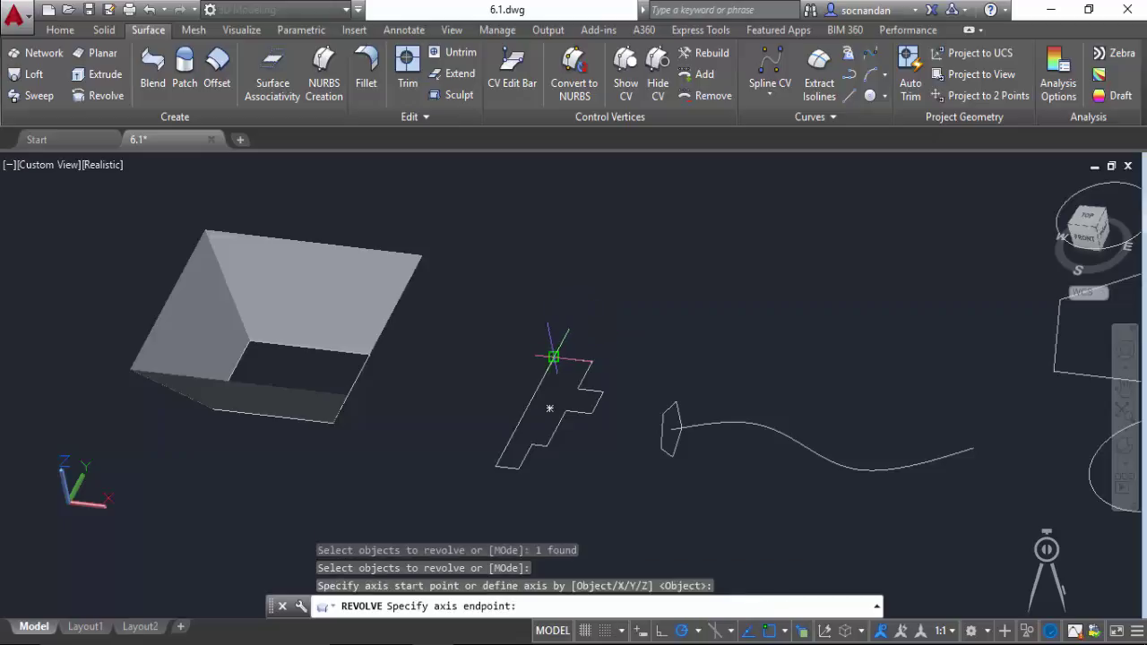
pyautogui.click(495, 467)
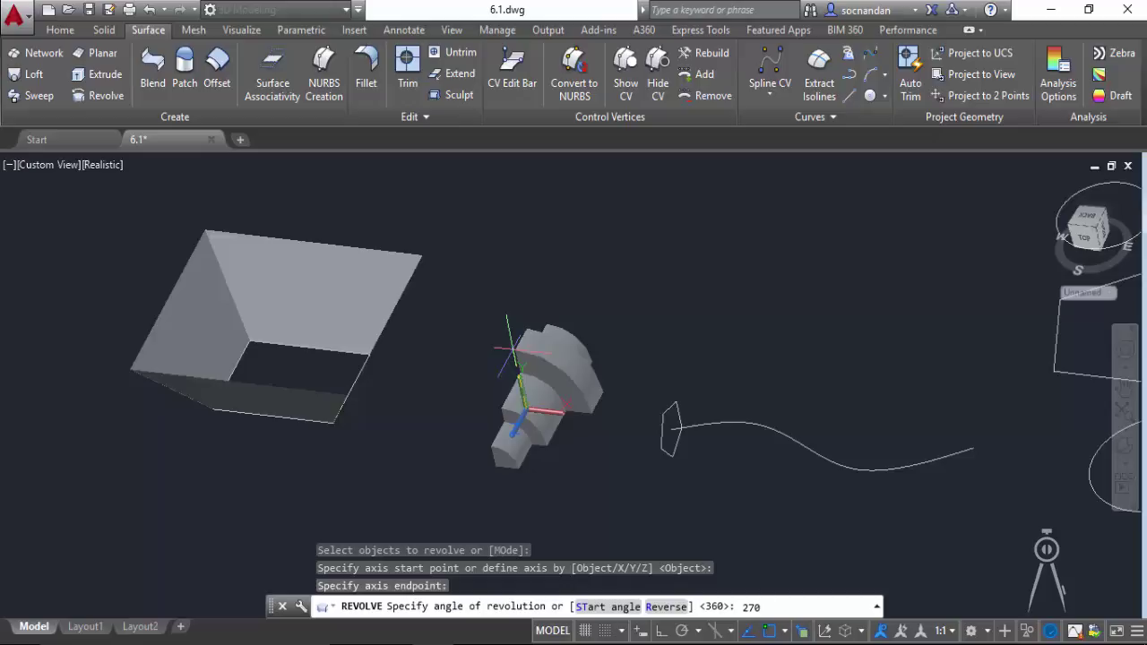
pyautogui.press('Return')
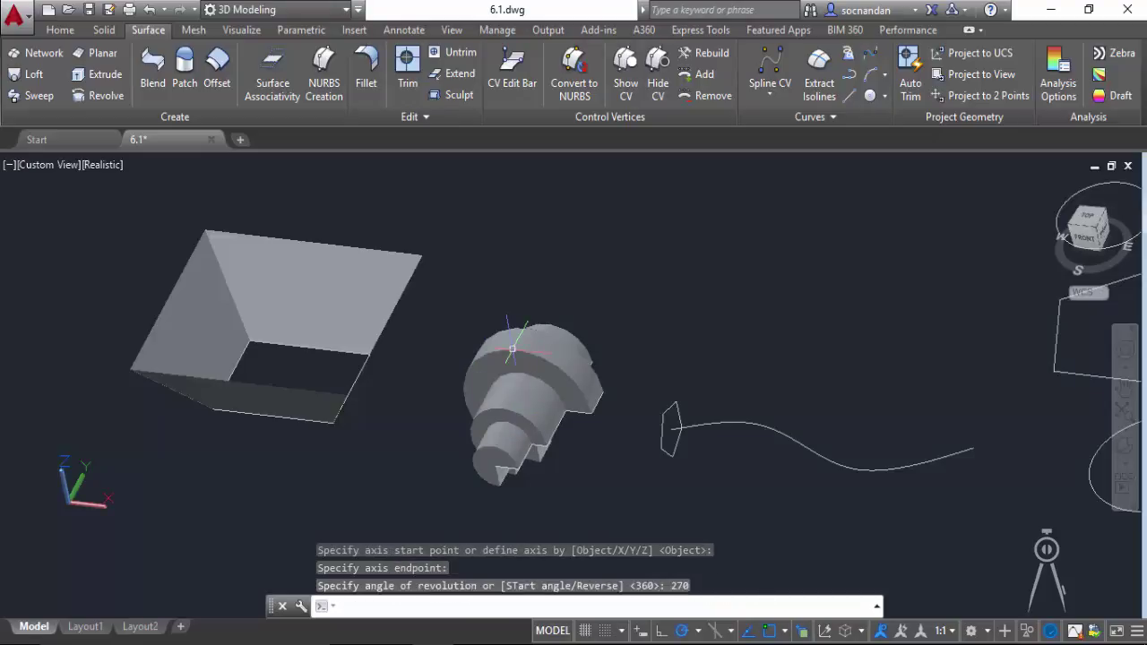
# Sweep the small pentagon along the wavy curve as a surface with a twist angle of 270 degrees
pyautogui.click(1123, 446)
pyautogui.moveTo(616, 456); pyautogui.dragTo(589, 192)
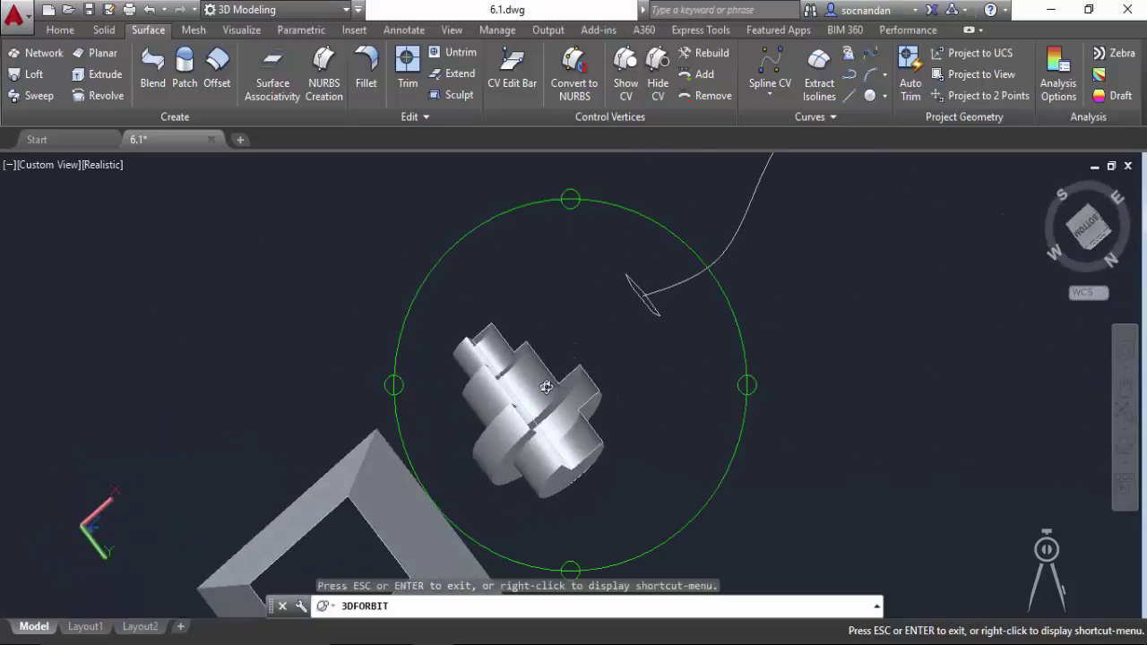
pyautogui.moveTo(532, 387); pyautogui.dragTo(544, 475)
pyautogui.moveTo(534, 366); pyautogui.dragTo(573, 297)
pyautogui.rightClick(573, 298)
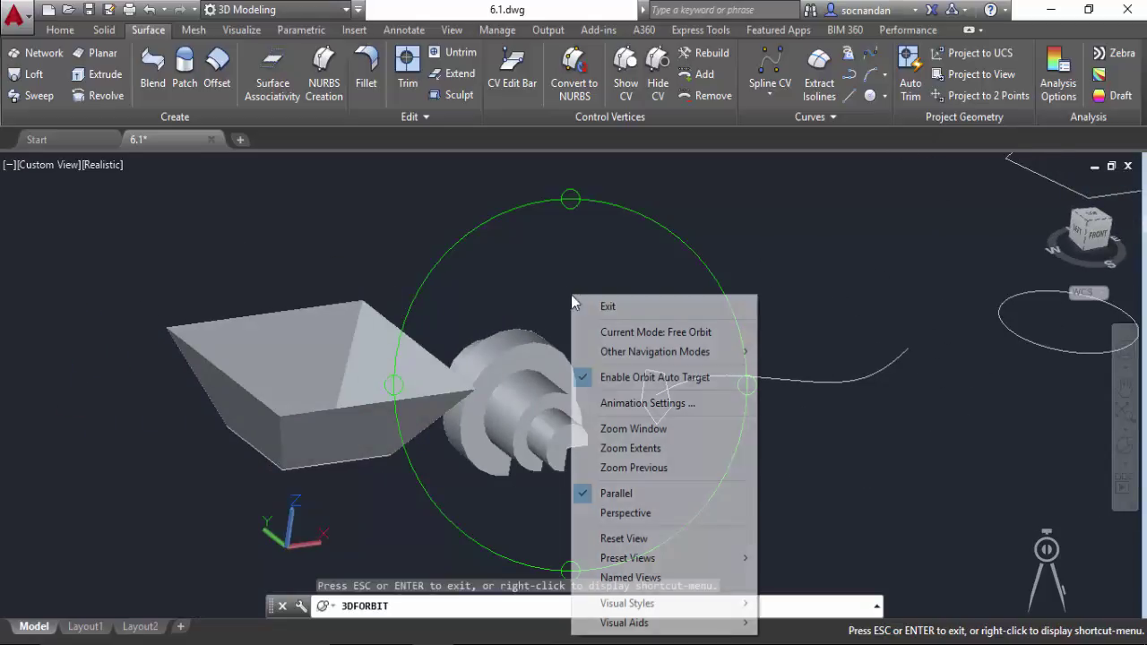
pyautogui.click(589, 307)
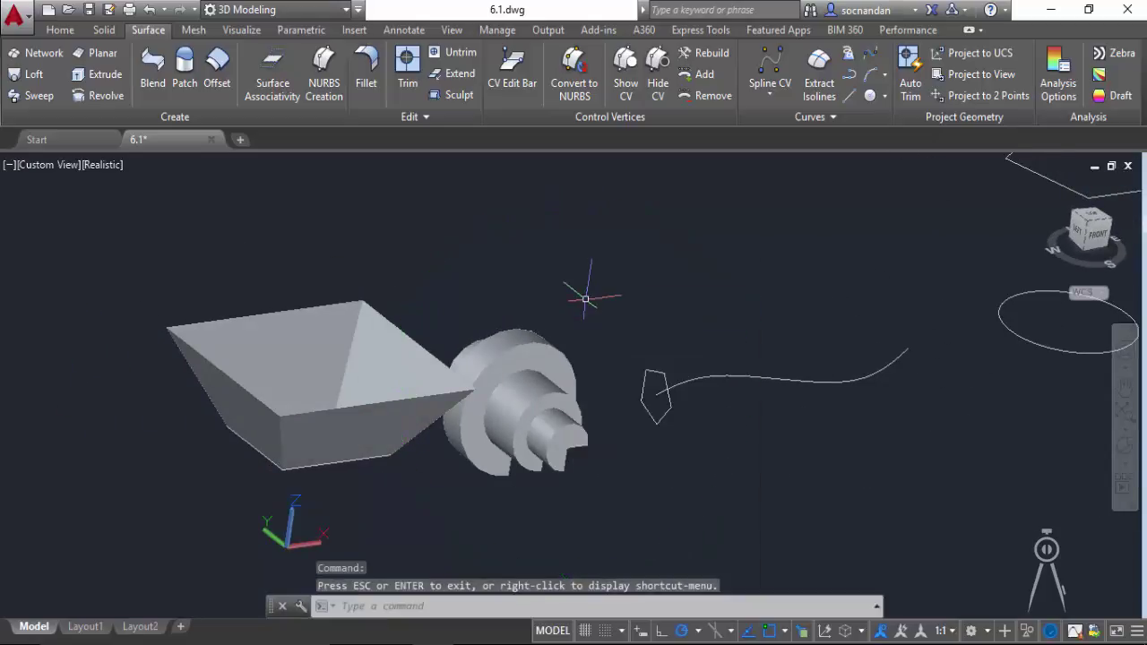
pyautogui.click(39, 96)
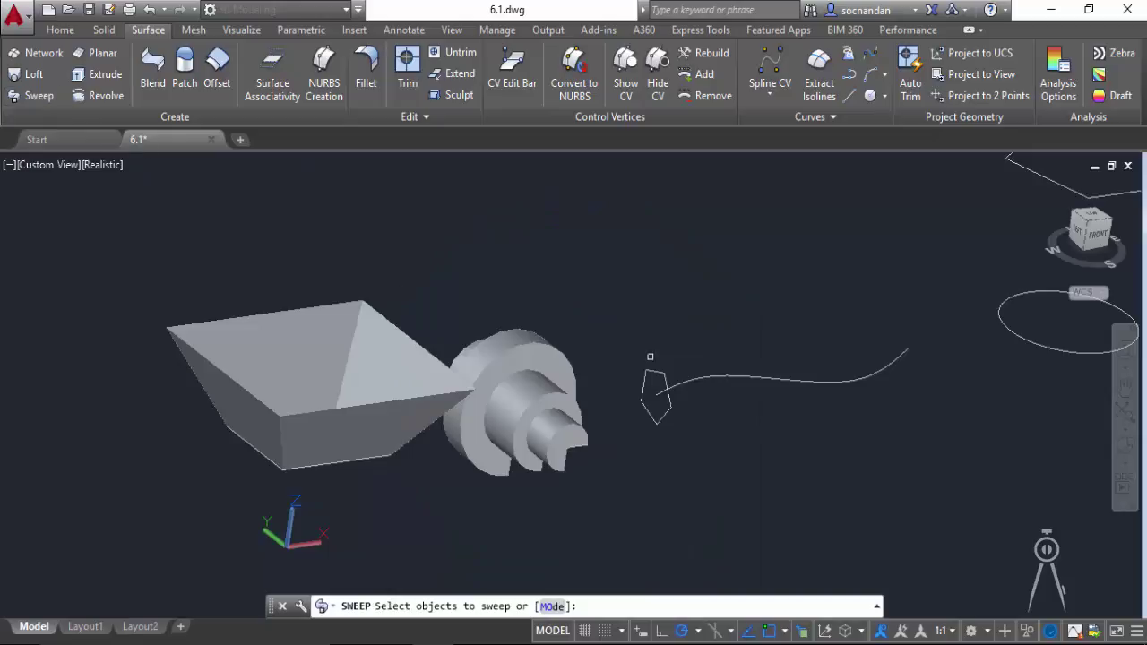
pyautogui.click(657, 374)
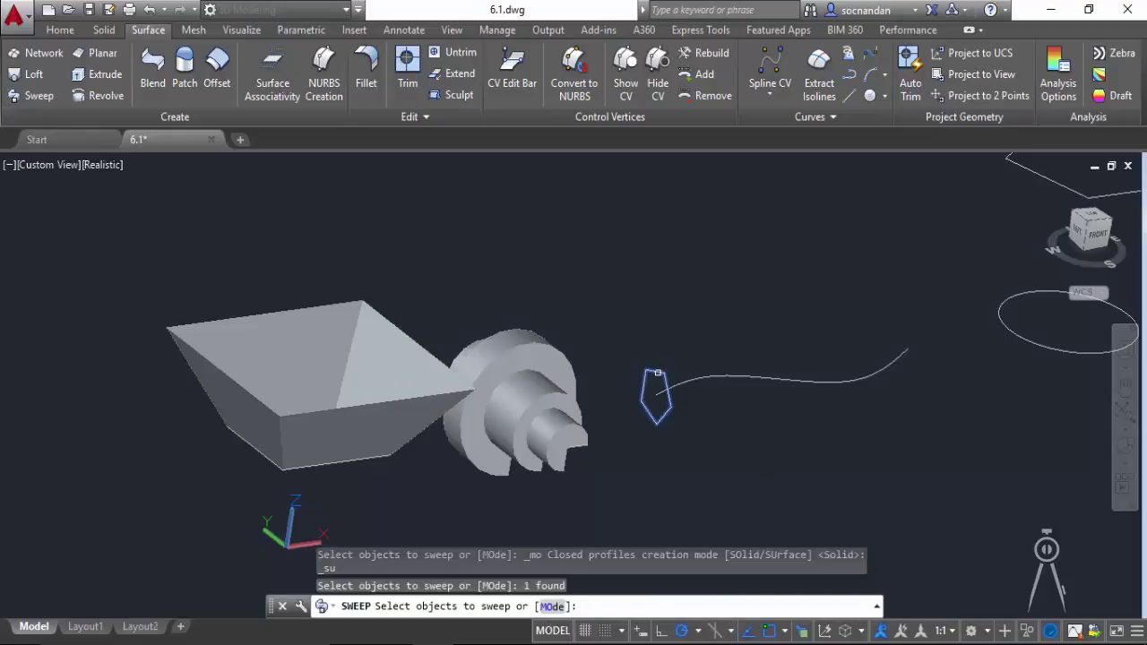
pyautogui.rightClick(632, 323)
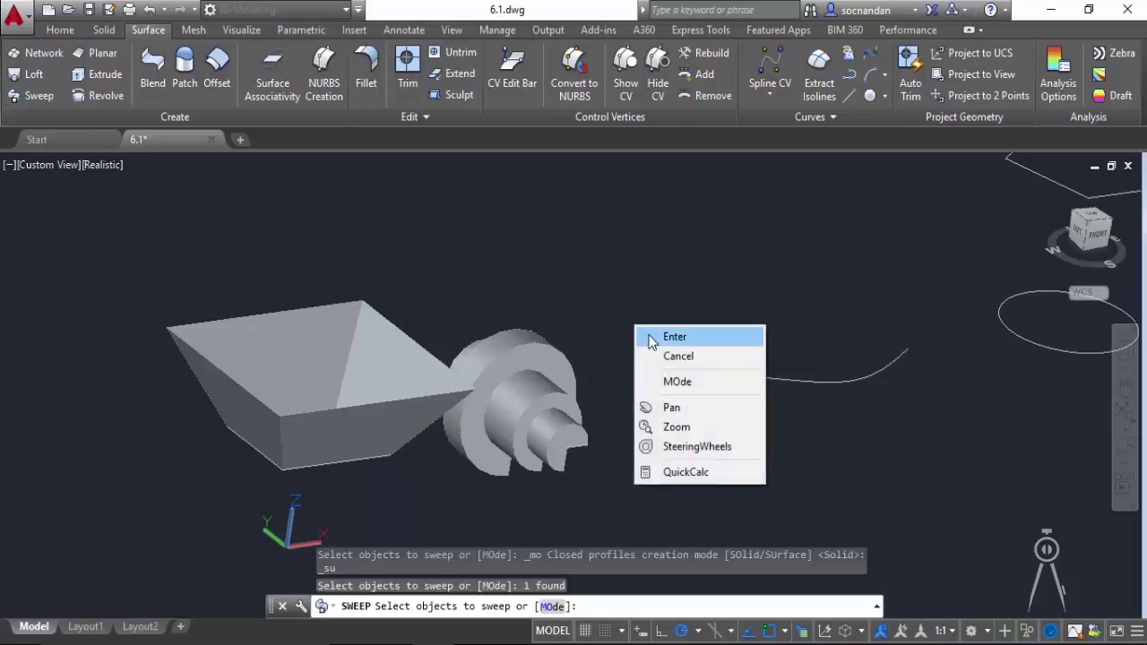
pyautogui.click(648, 336)
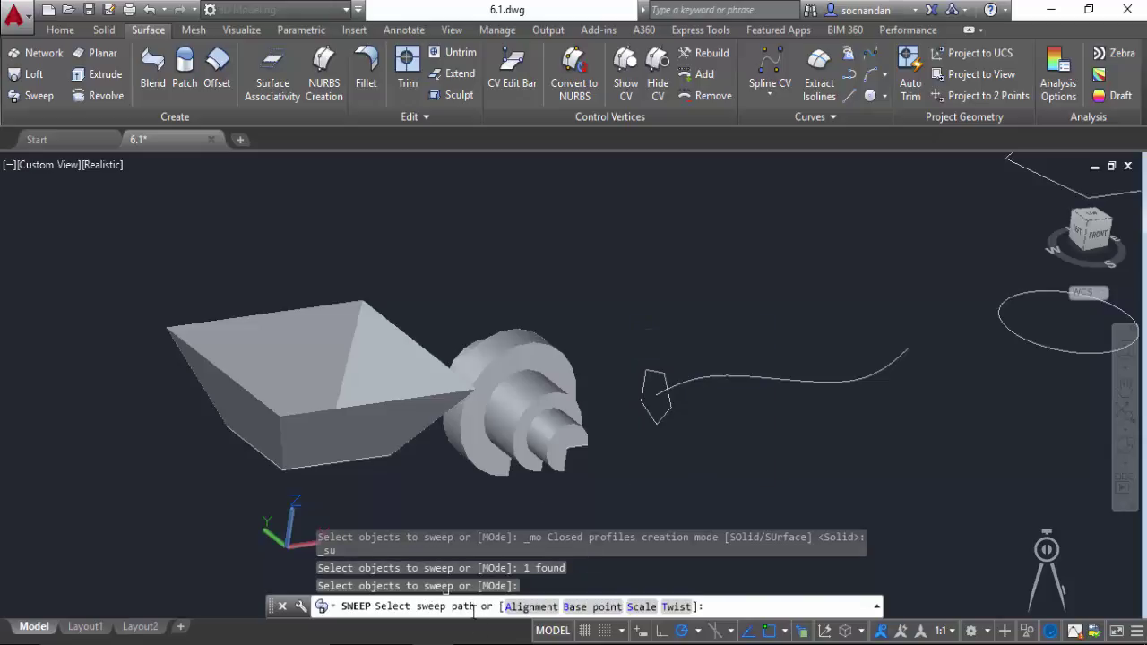
pyautogui.click(676, 607)
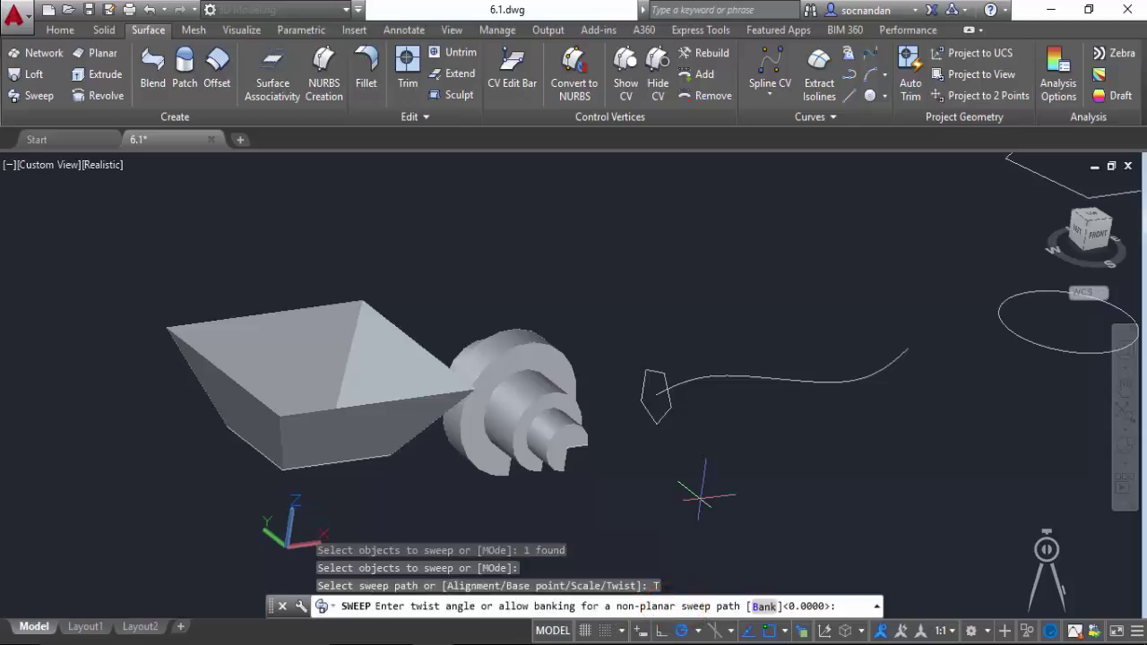
pyautogui.write('270')
pyautogui.press('Return')
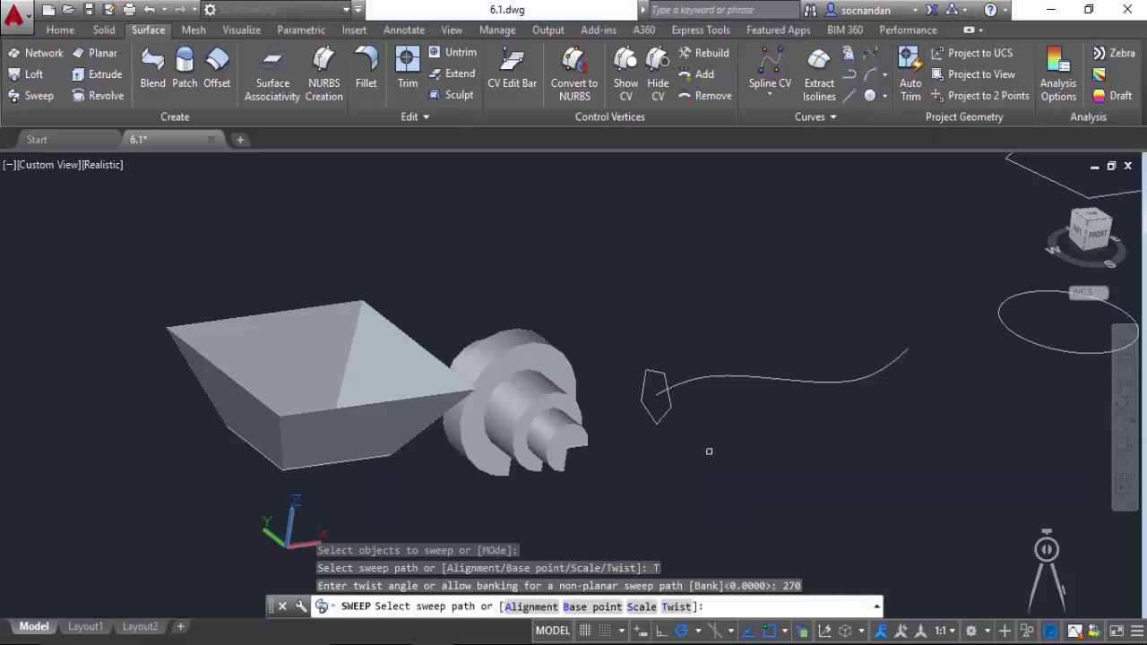
pyautogui.click(706, 378)
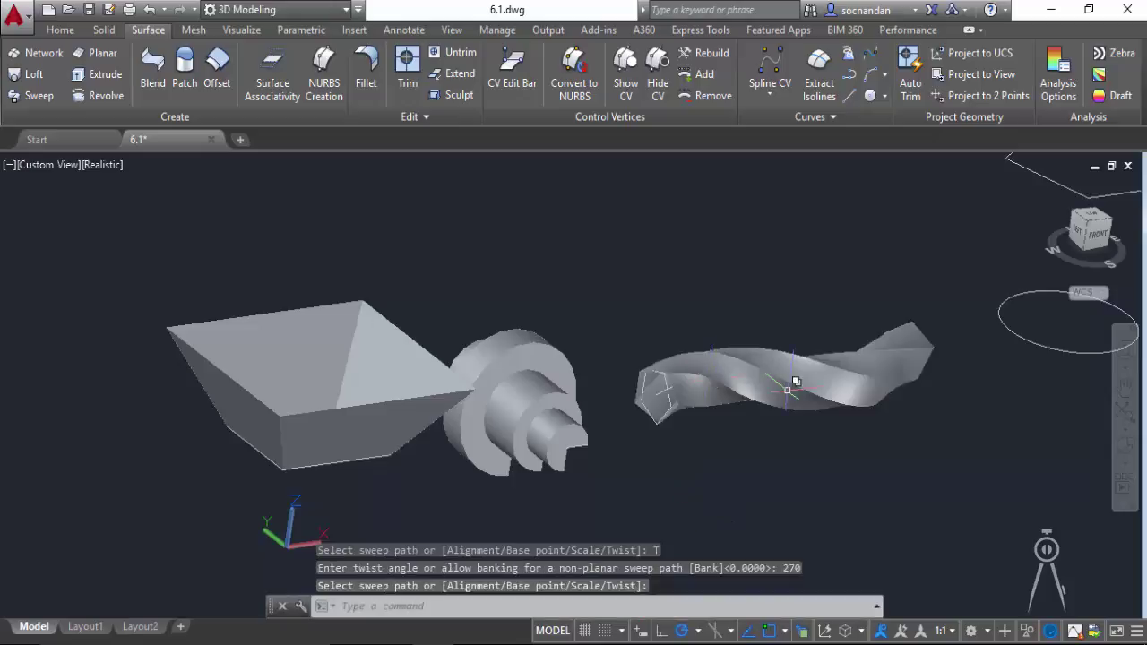
# Loft a surface through the lower circle, the pentagon and the upper circle, in that order, using cross sections only
pyautogui.click(1125, 451)
pyautogui.moveTo(709, 409); pyautogui.dragTo(661, 367)
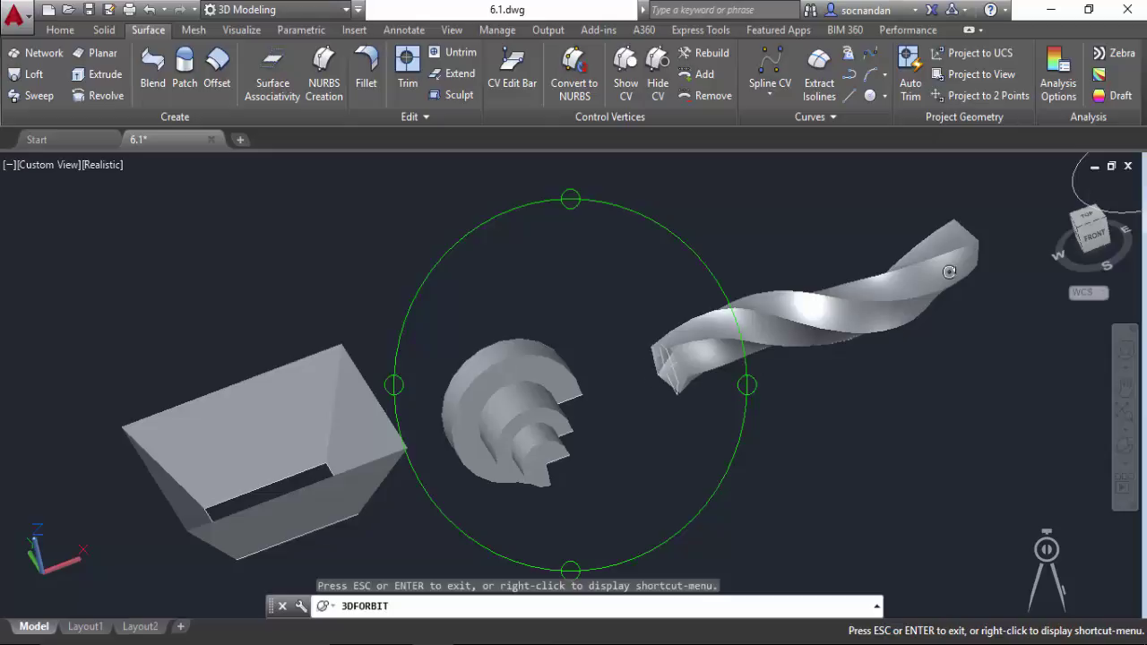
pyautogui.moveTo(582, 367); pyautogui.dragTo(568, 432)
pyautogui.rightClick(589, 299)
pyautogui.click(630, 315)
pyautogui.moveTo(896, 320); pyautogui.dragTo(517, 577, button='middle')
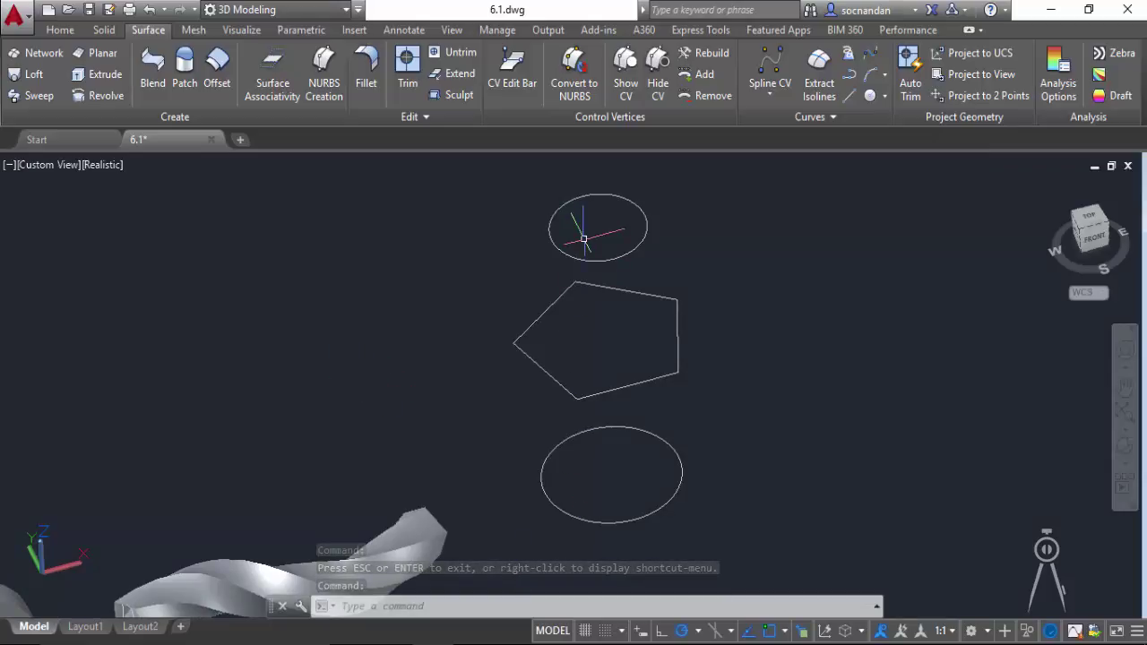
pyautogui.click(35, 79)
pyautogui.click(546, 481)
pyautogui.click(520, 499)
pyautogui.click(534, 358)
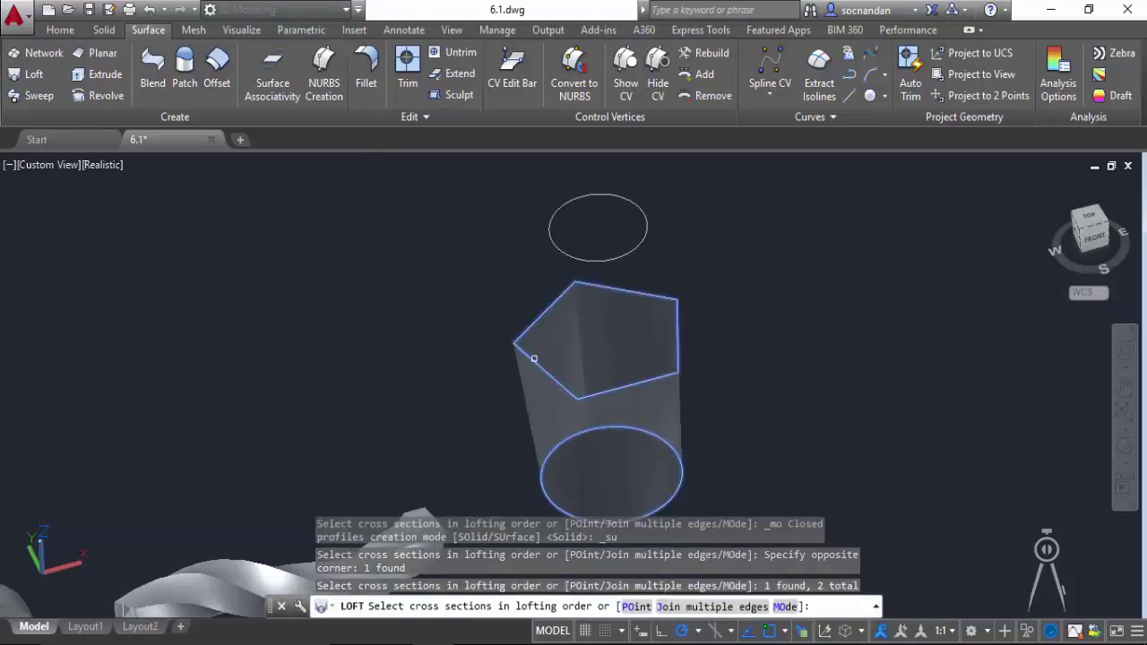
pyautogui.click(562, 251)
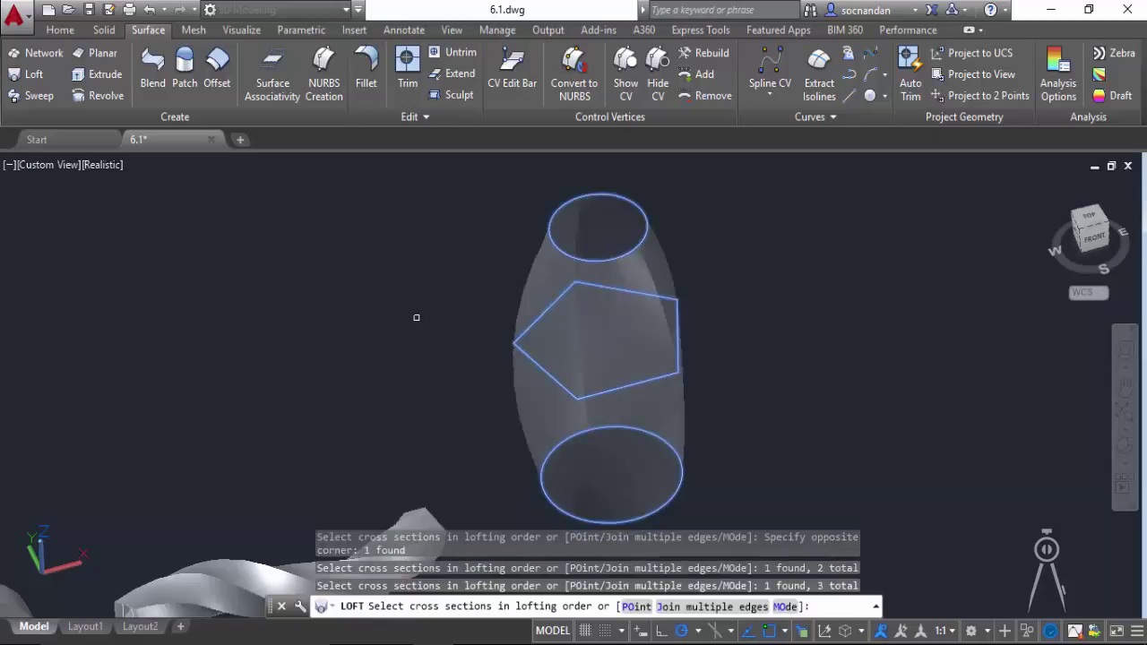
pyautogui.press('Return')
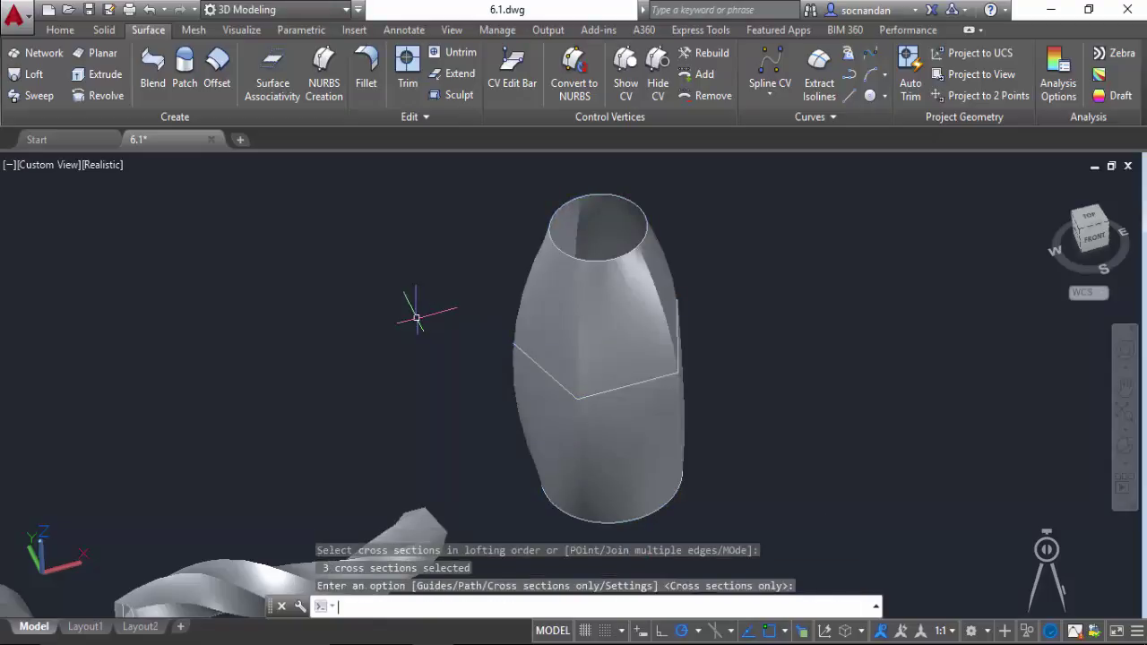
# Undo the last loft and loft a surface through the lower circle, the upper circle and the pentagon, in that order, using cross sections only
pyautogui.press('Return')
pyautogui.hotkey('ctrl', 'z')
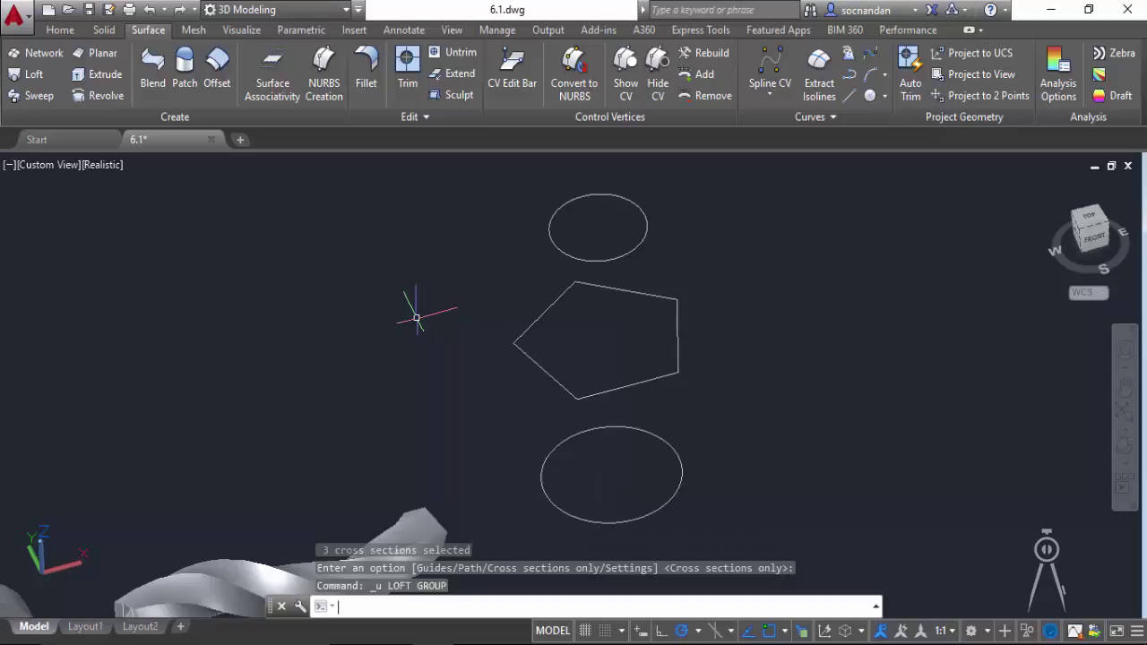
pyautogui.click(29, 74)
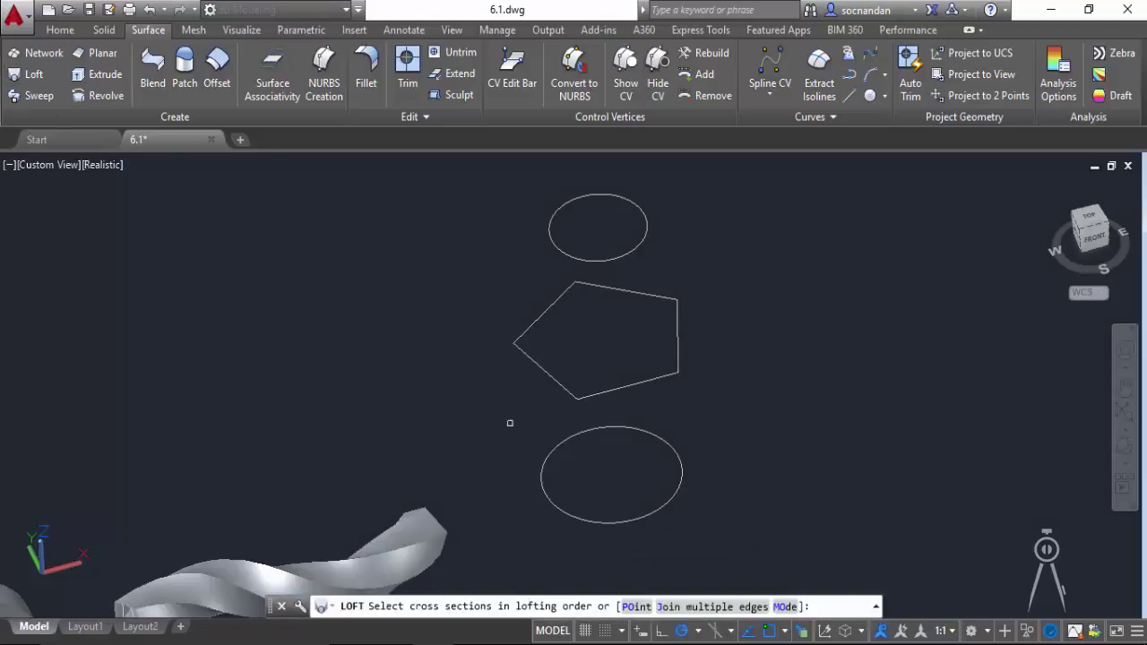
pyautogui.click(540, 475)
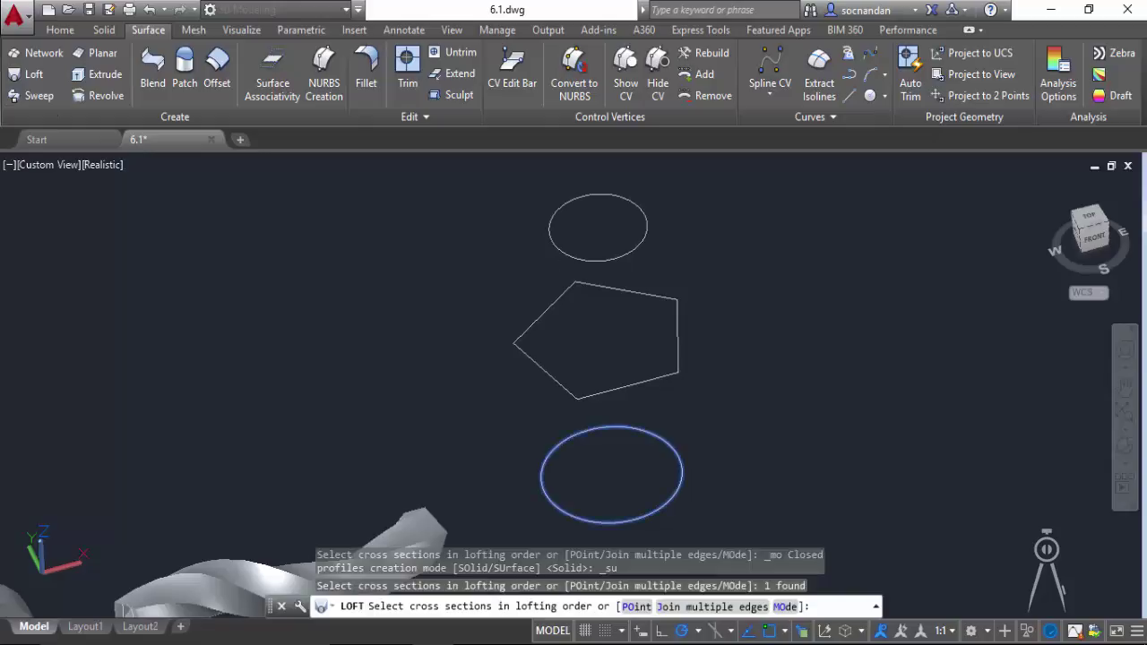
pyautogui.click(560, 249)
pyautogui.click(533, 321)
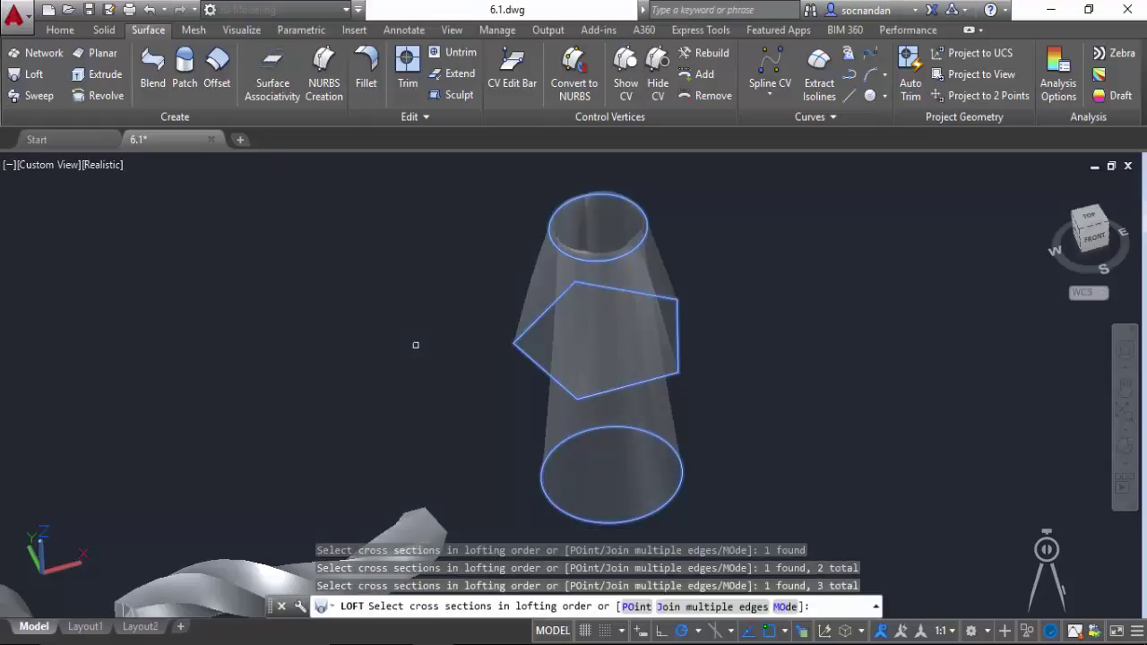
pyautogui.press('Return')
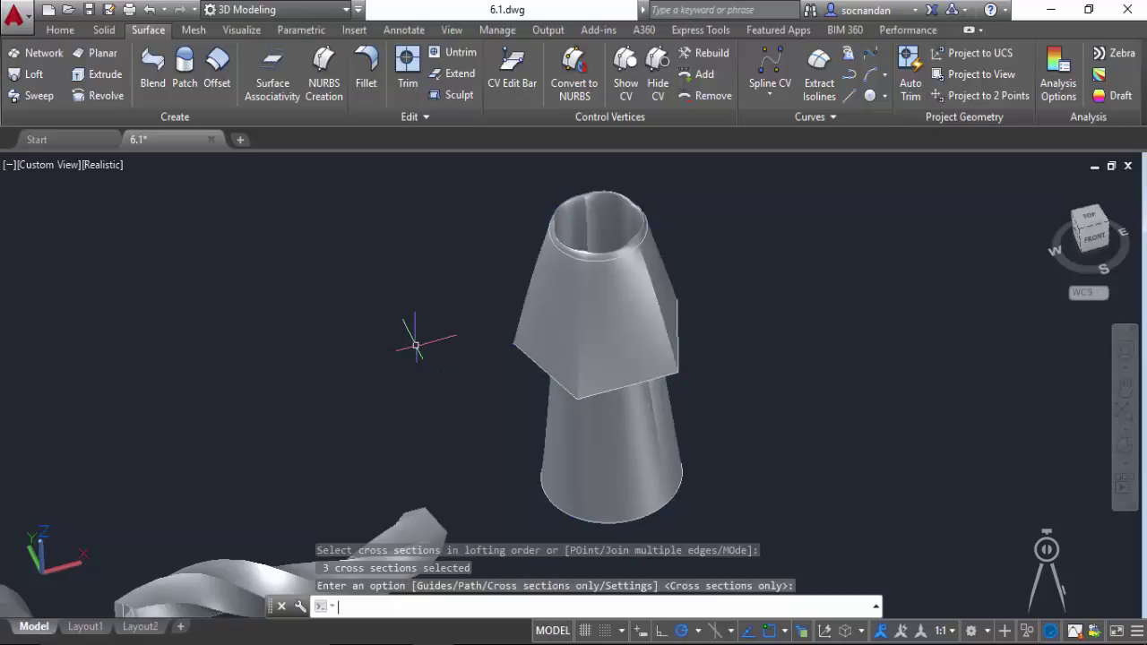
pyautogui.scroll(-3, 415, 345)
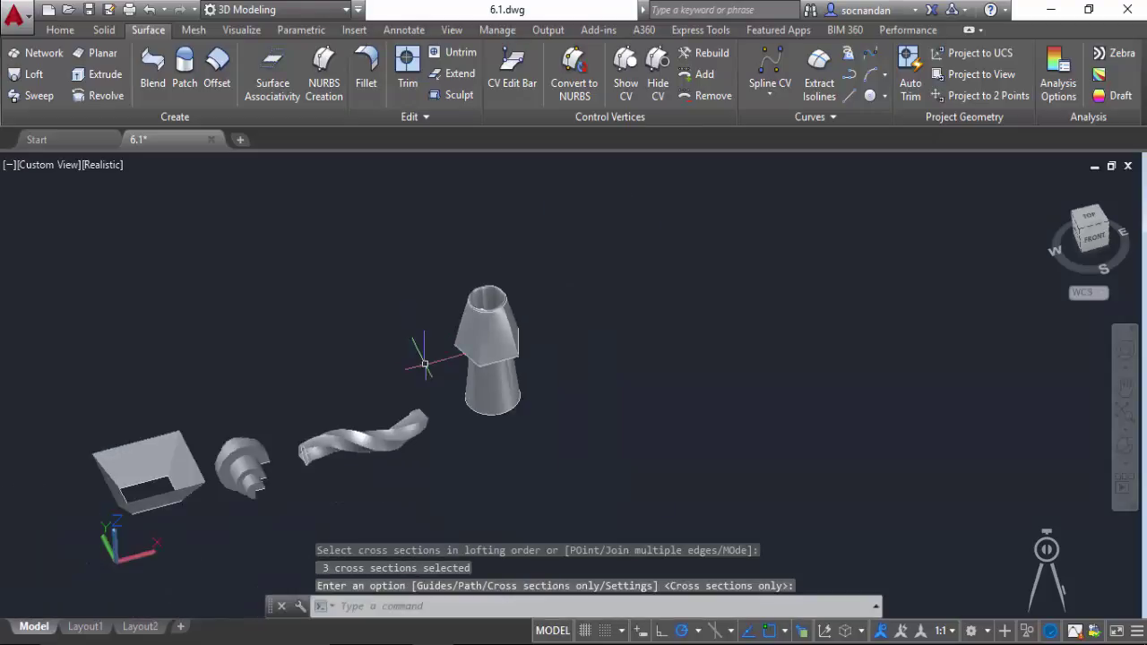
pyautogui.moveTo(358, 400); pyautogui.dragTo(593, 417, button='middle')
pyautogui.press('Return')
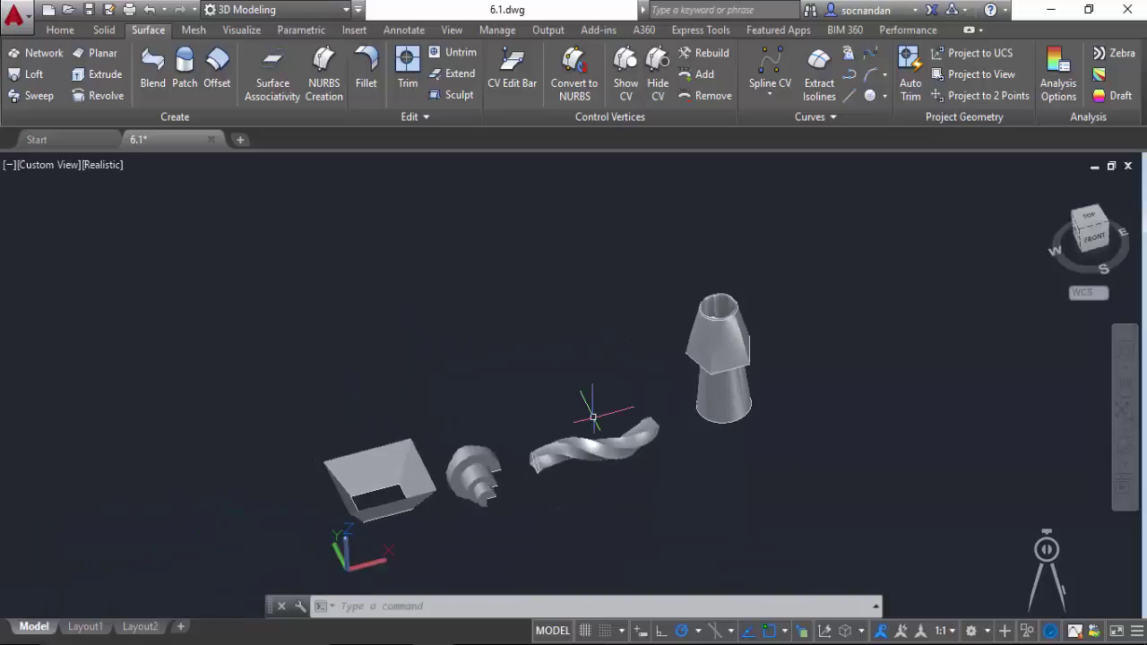